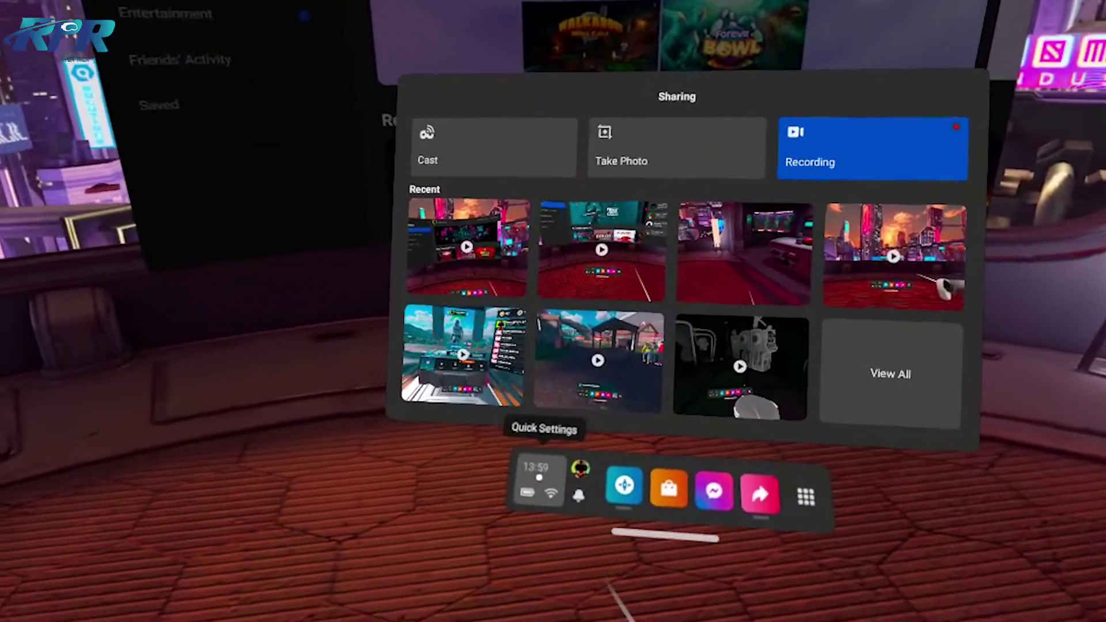
# Reach the Device settings page through Quick Settings, showing Night Display and Display Warmth.
pyautogui.click(517, 495)
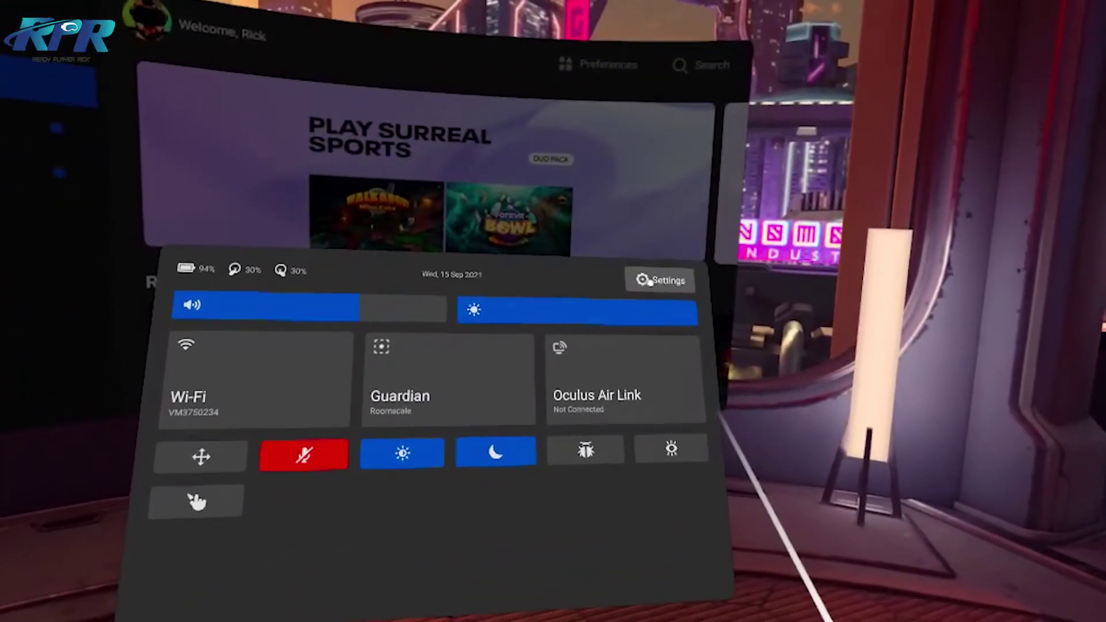
pyautogui.click(659, 281)
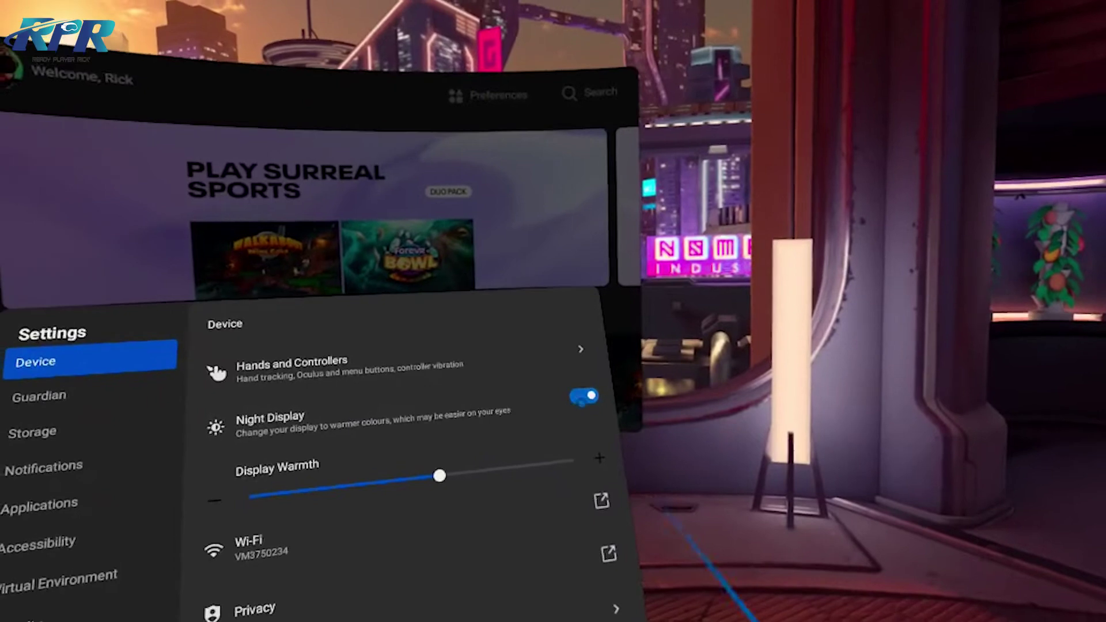
# Toggle Night Display off and back on so Display Warmth reappears.
pyautogui.click(583, 395)
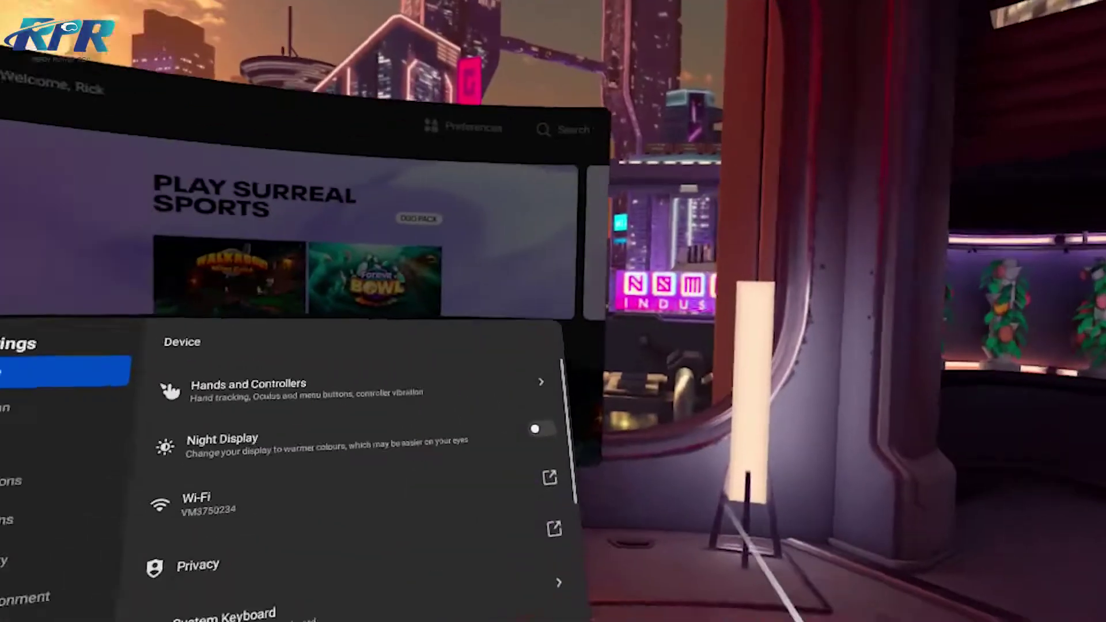
pyautogui.click(626, 325)
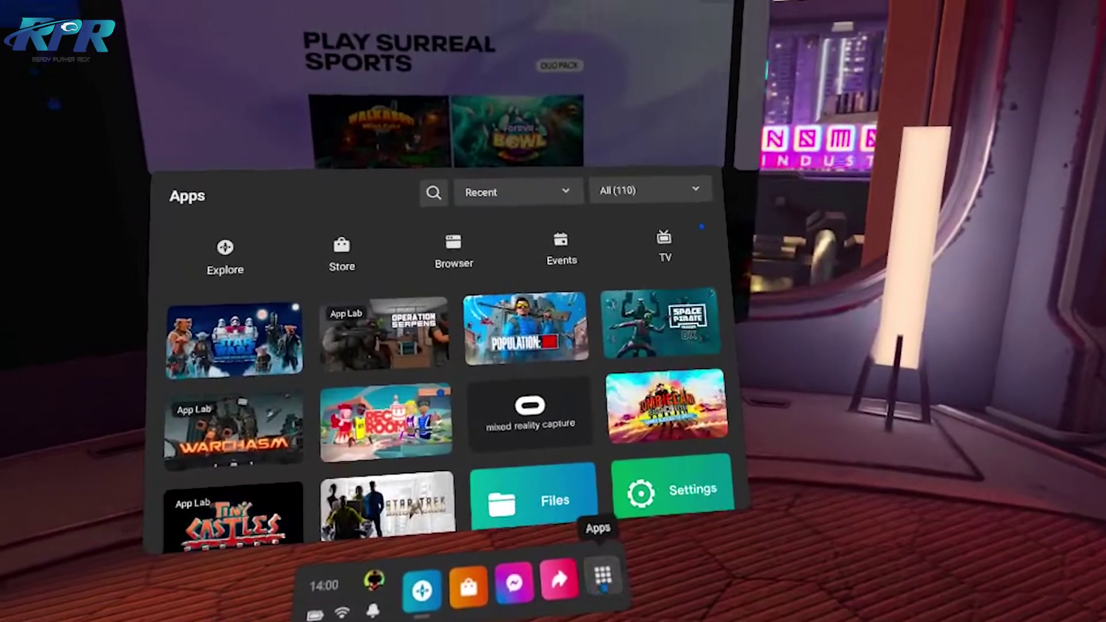
# Close the Apps library to land on the Explore home screen with Recommended for You.
pyautogui.click(592, 547)
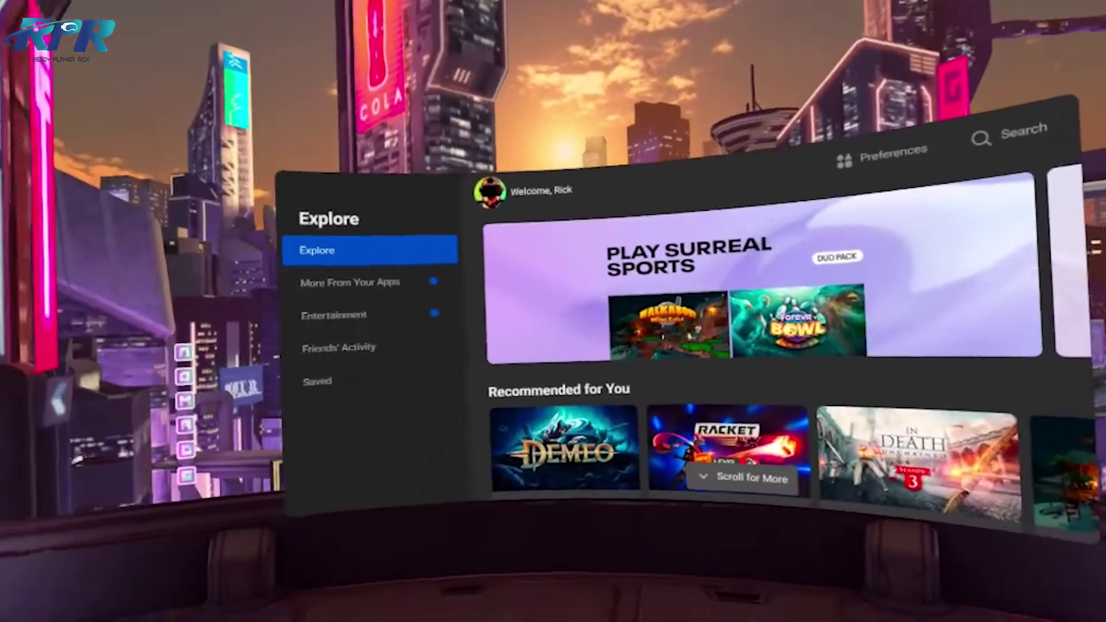